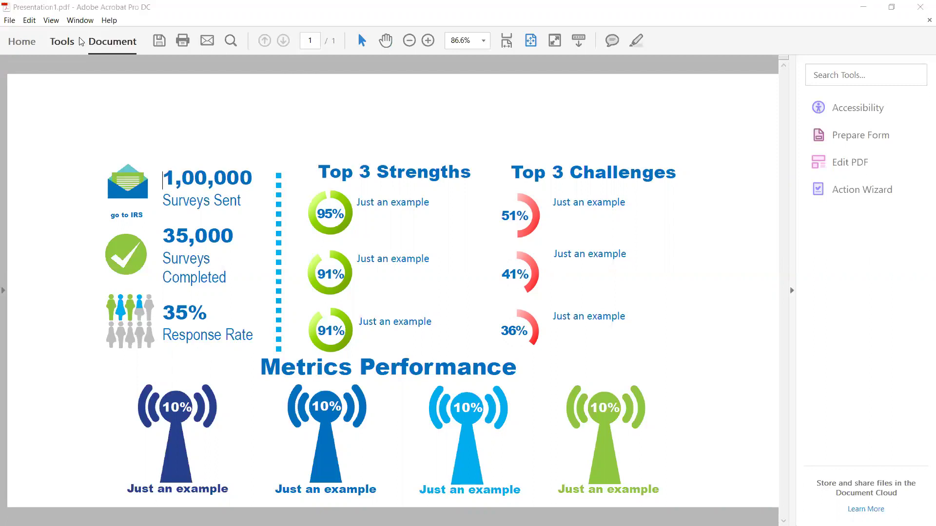
Switch the infographic into Edit PDF mode from the Tools tab
click(65, 44)
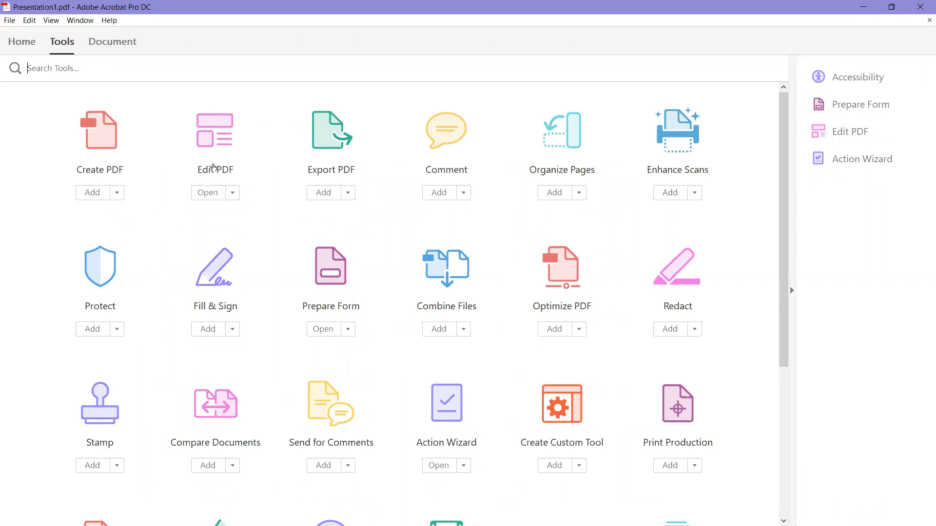
click(207, 194)
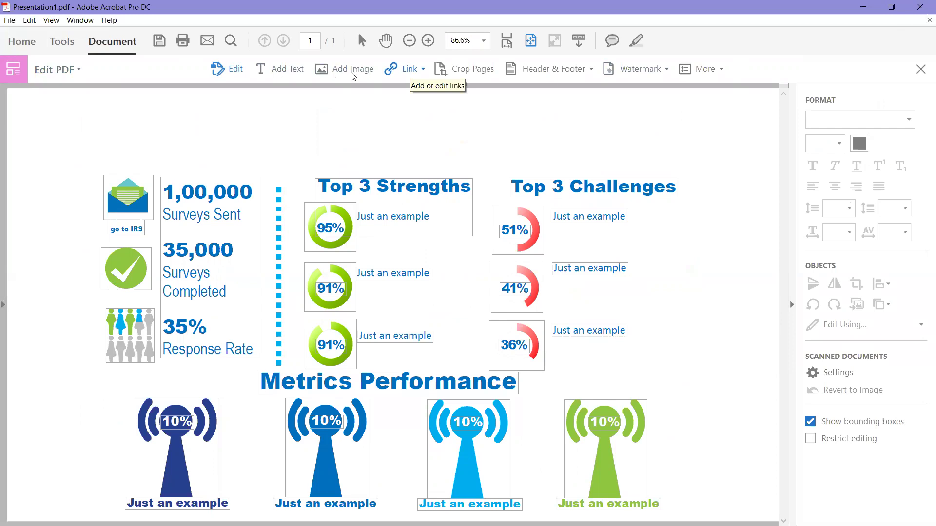
Turn on Add/Edit Web or Document Link mode from the Edit PDF Link menu
click(408, 69)
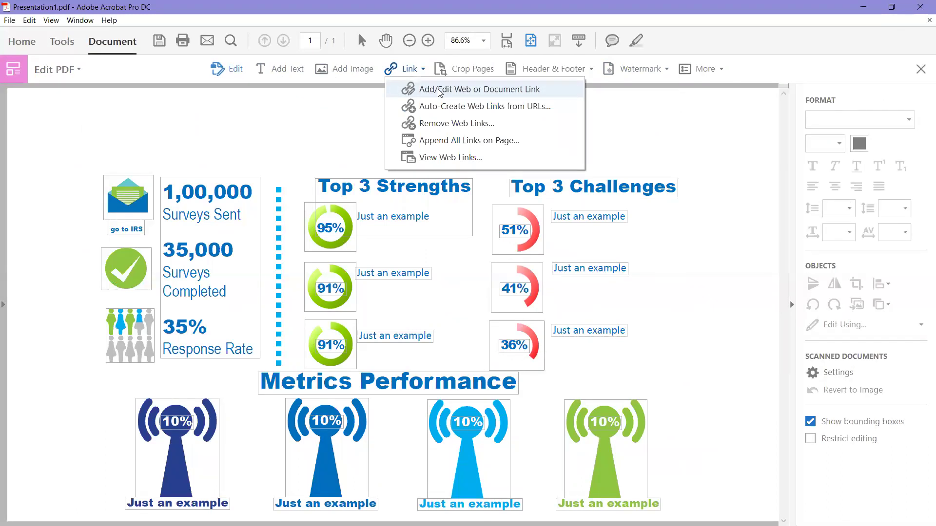
click(439, 90)
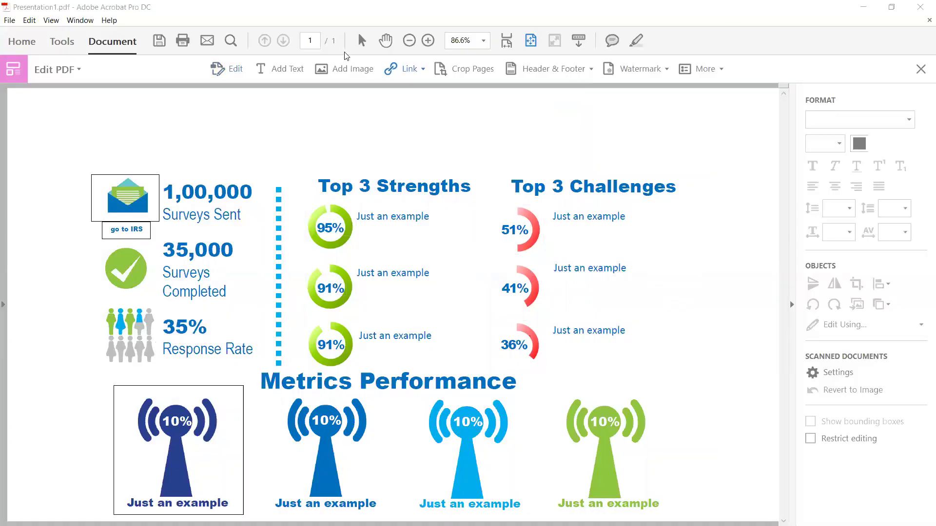
click(423, 69)
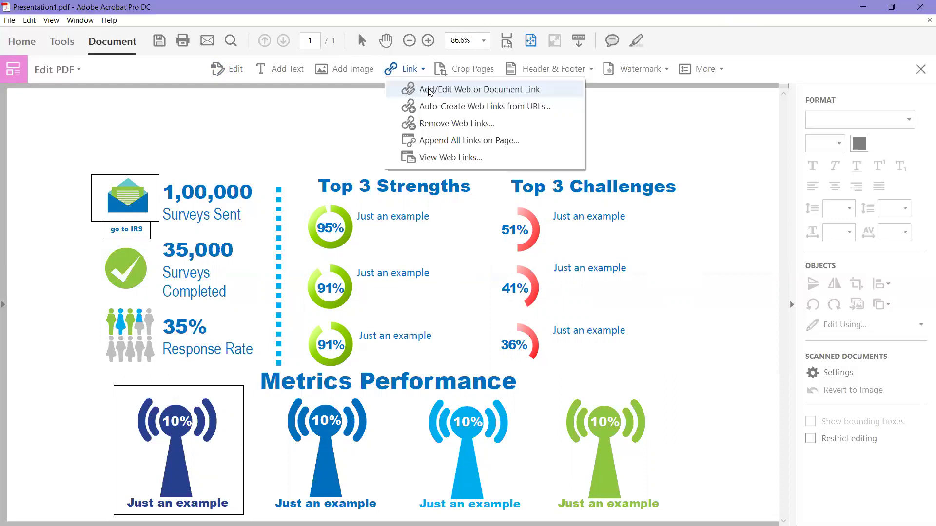
click(430, 88)
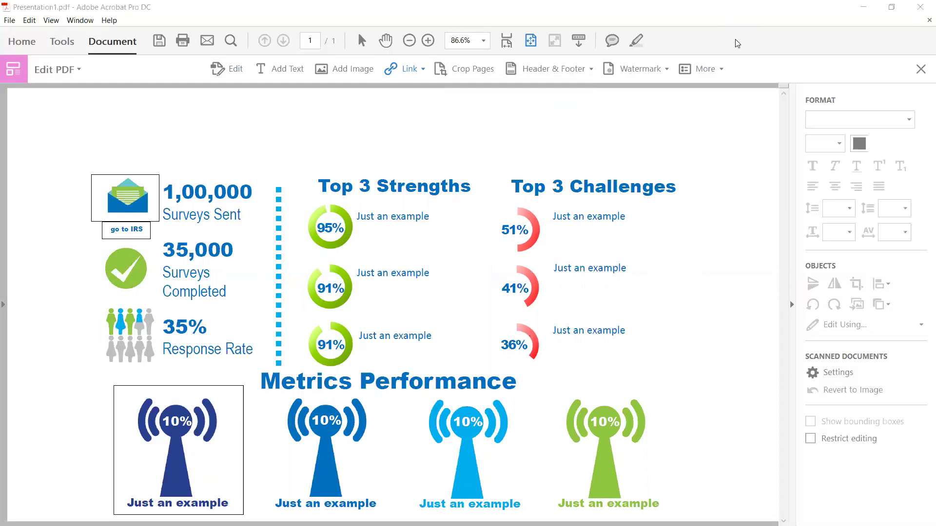
click(775, 35)
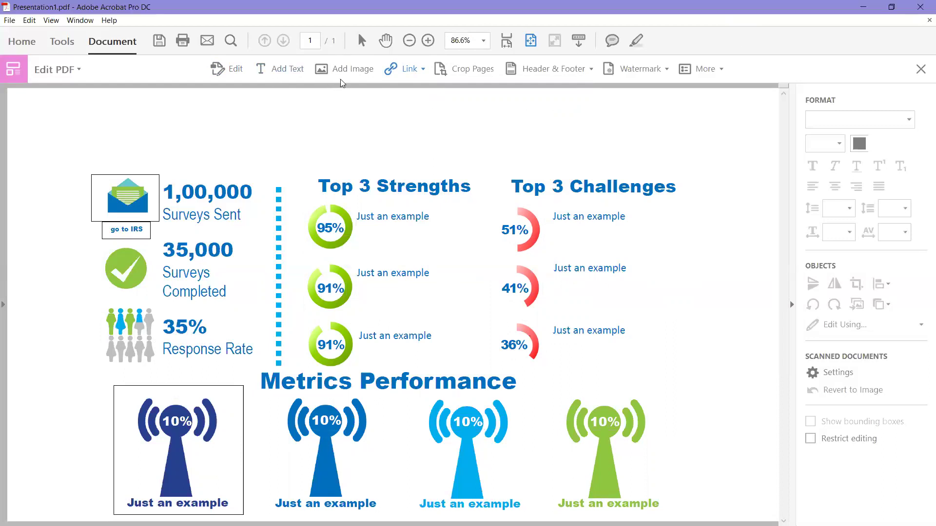
click(408, 69)
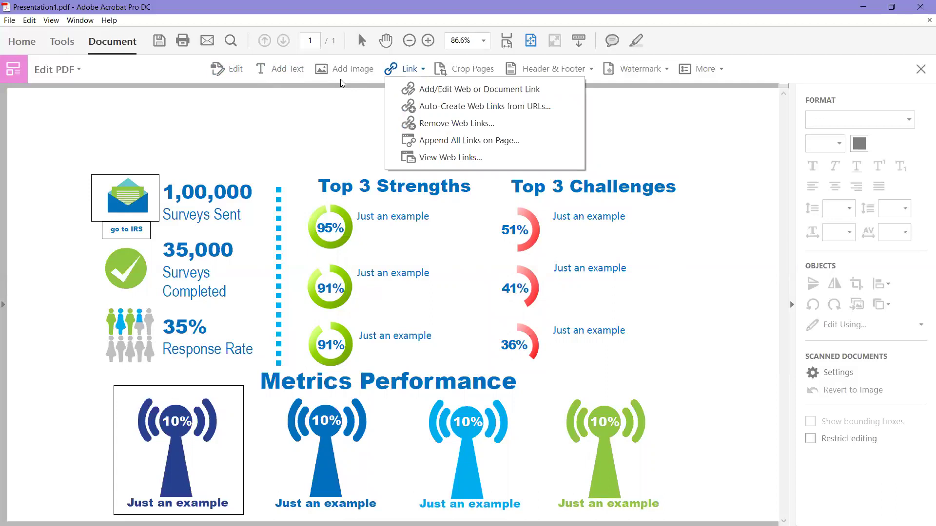
click(404, 88)
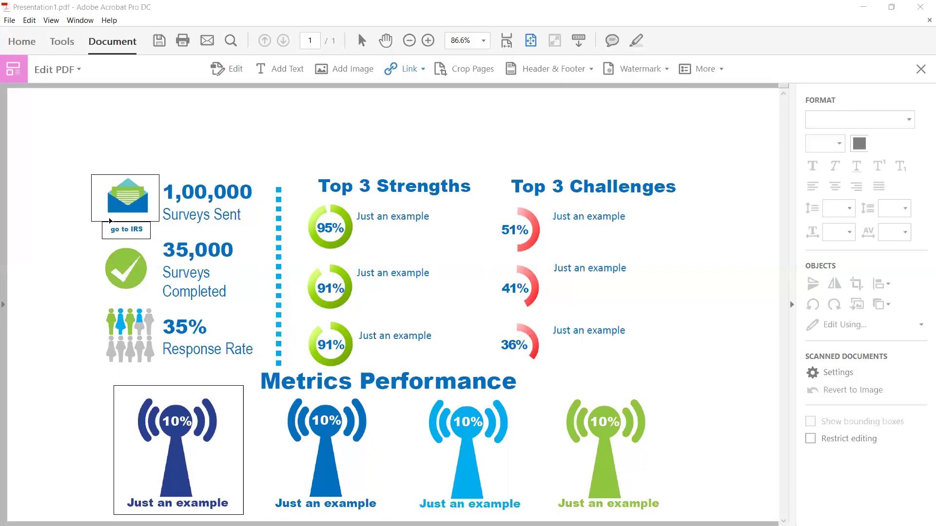
click(137, 228)
click(131, 199)
click(128, 151)
click(126, 233)
right_click(132, 230)
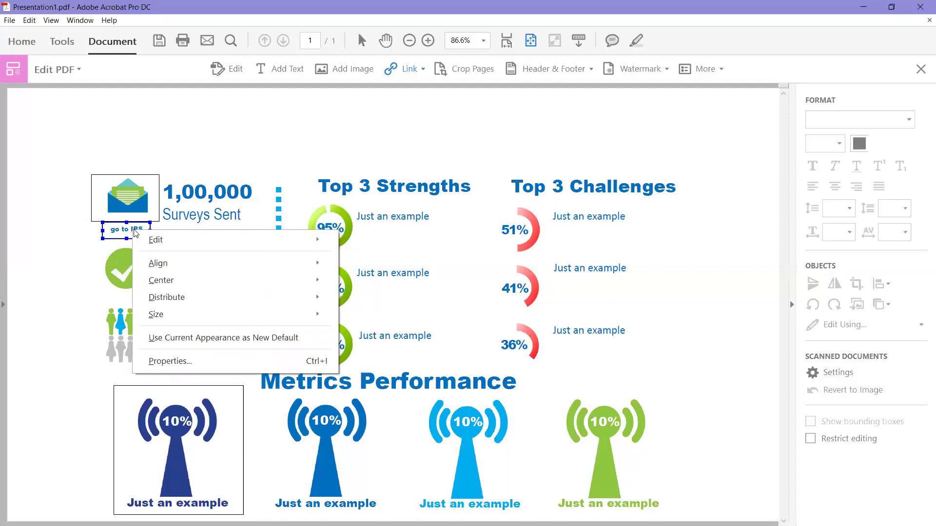
click(186, 361)
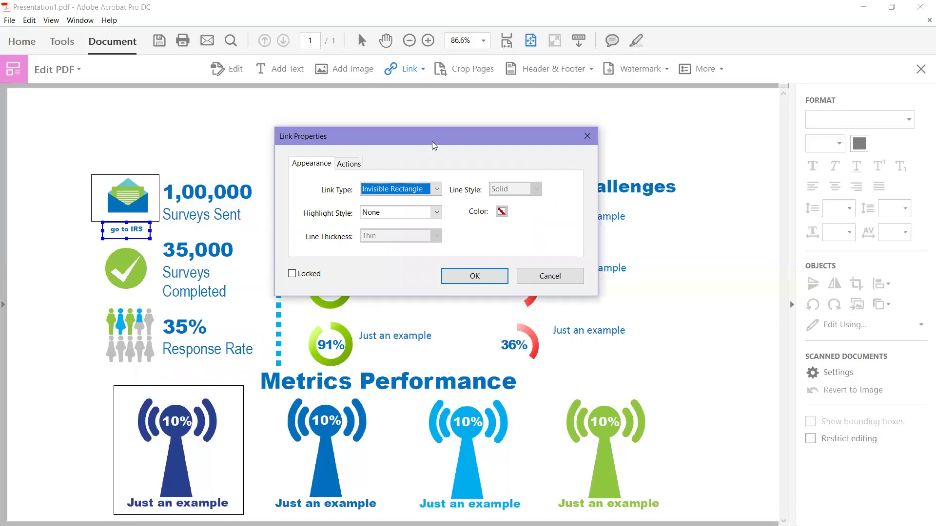
click(352, 166)
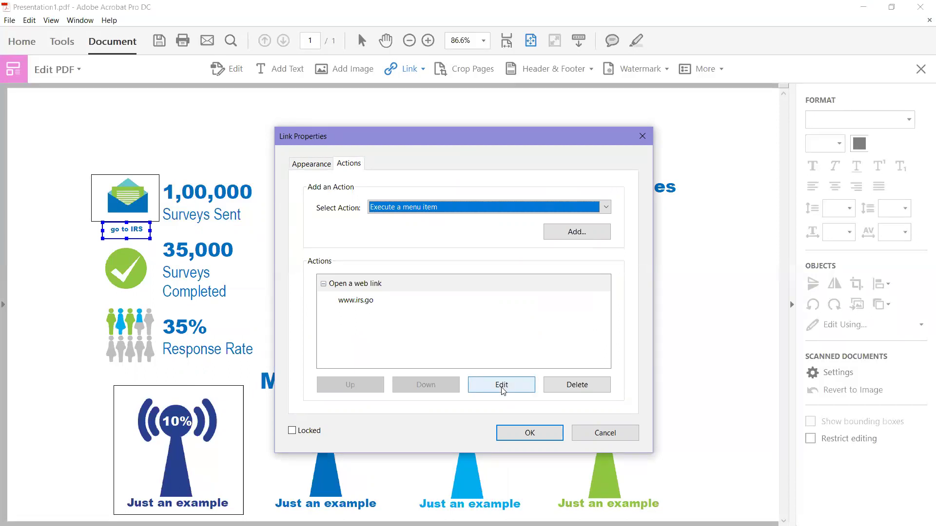
click(355, 300)
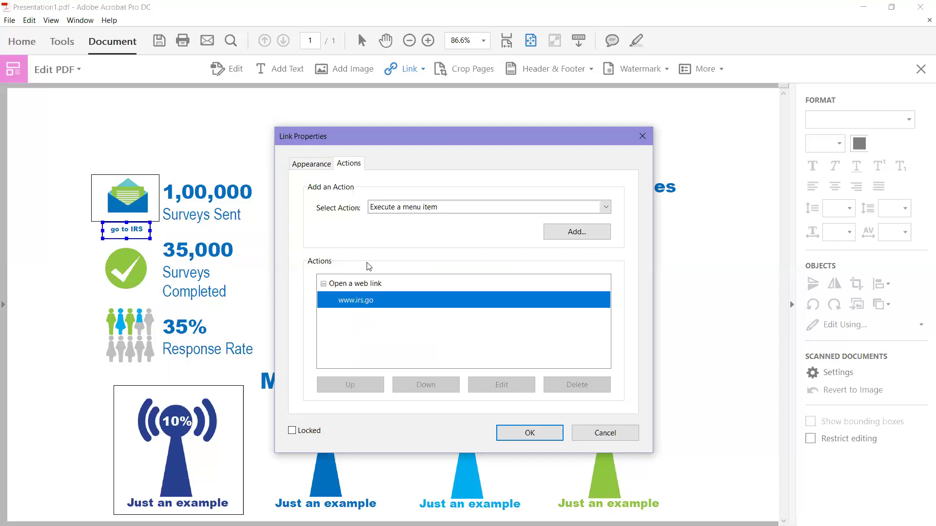
click(312, 163)
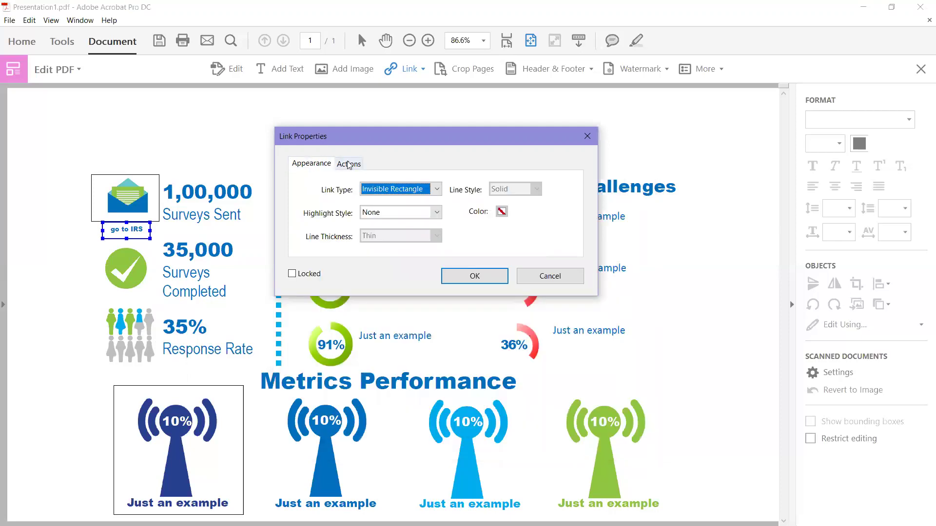
click(352, 165)
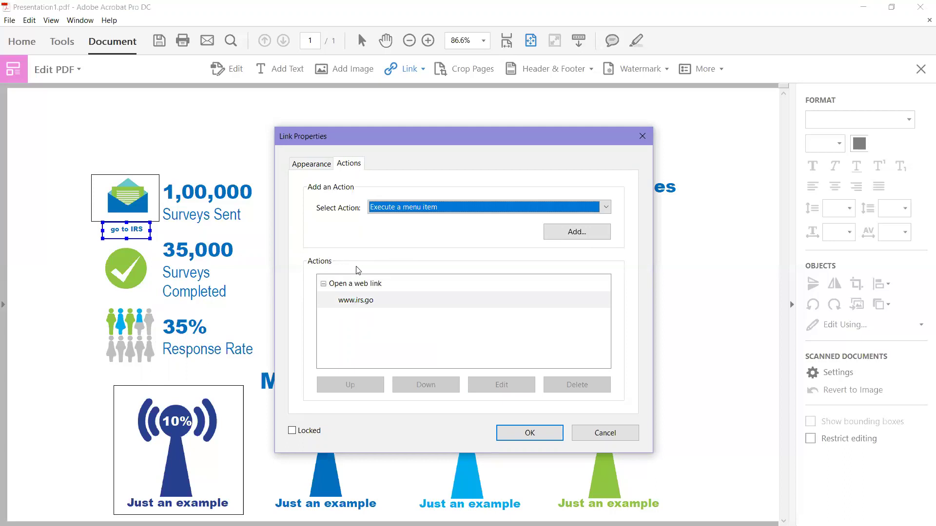
click(334, 283)
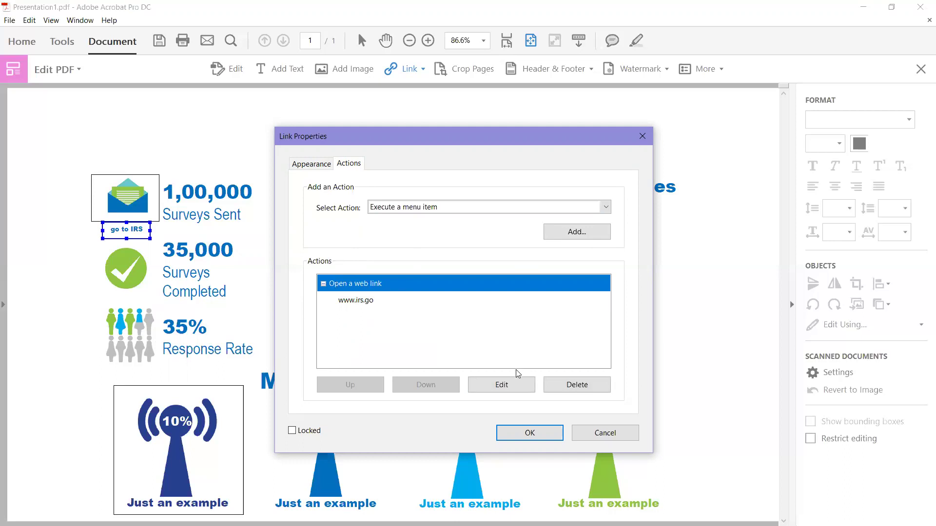
click(502, 385)
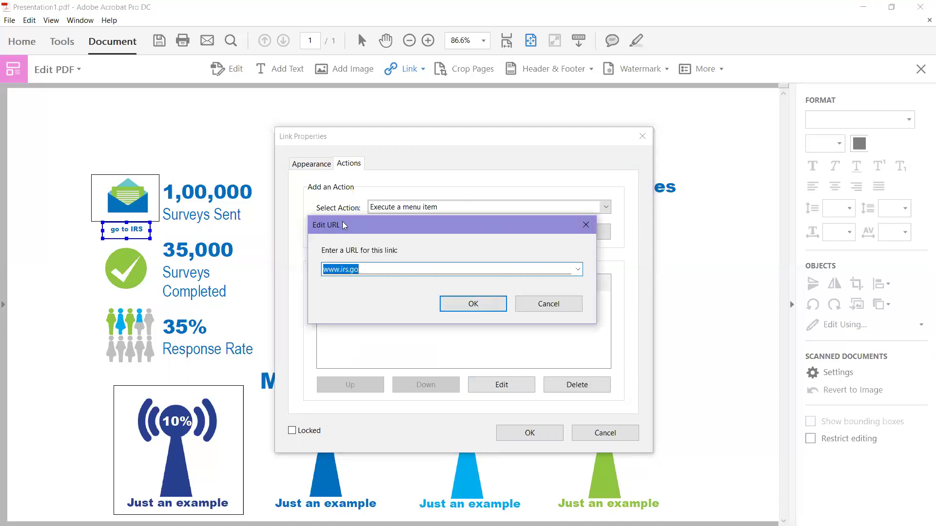
click(372, 267)
text(v)
click(474, 307)
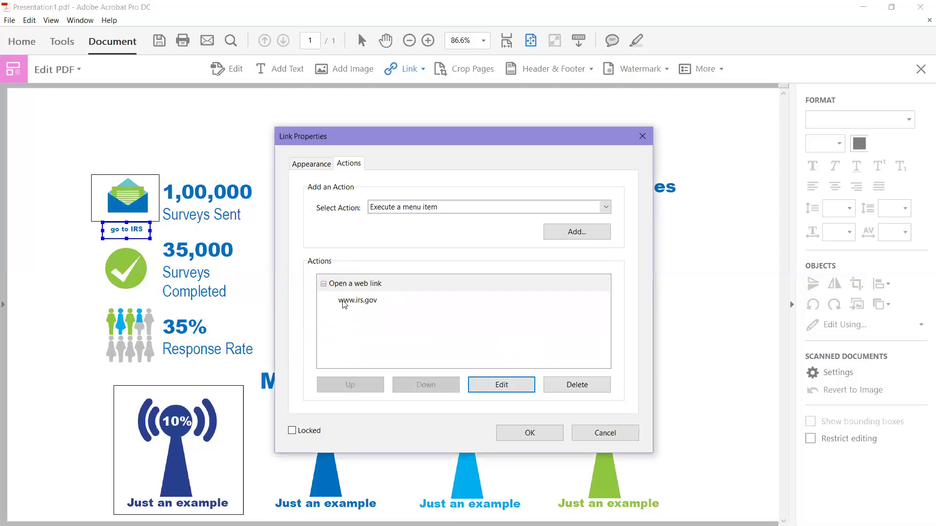
click(539, 436)
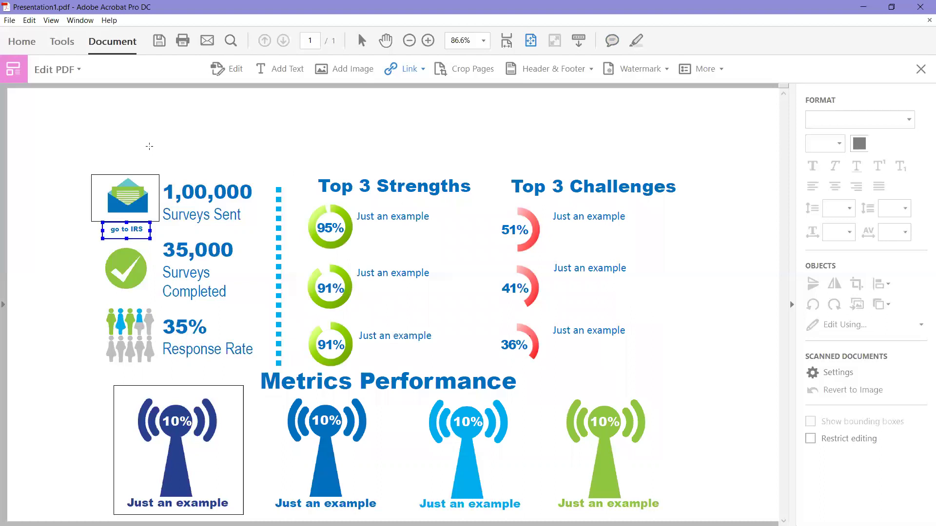
Open the envelope link's properties to its Actions list
click(128, 196)
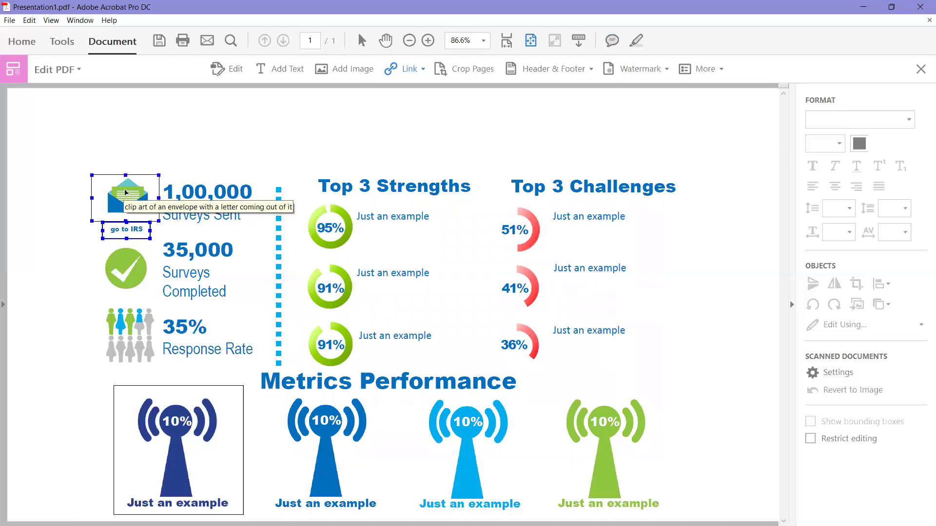
click(261, 131)
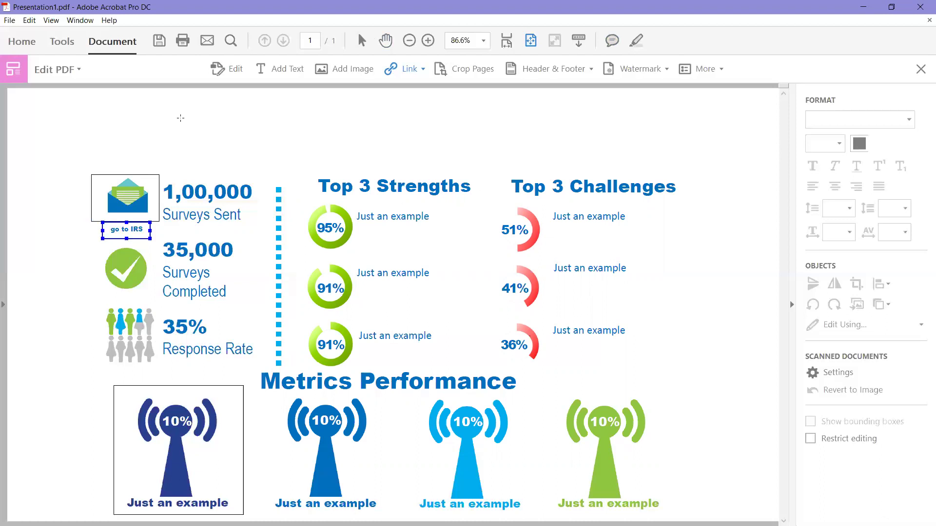
right_click(132, 183)
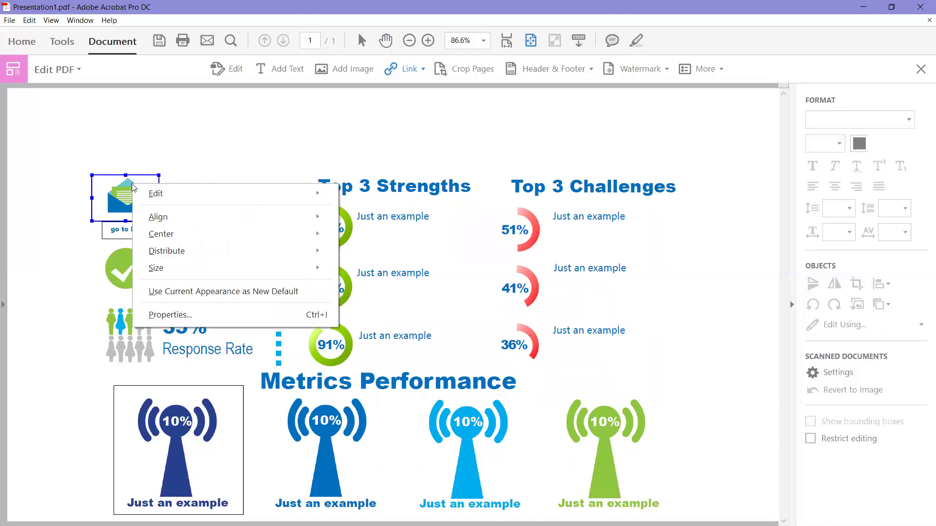
click(176, 319)
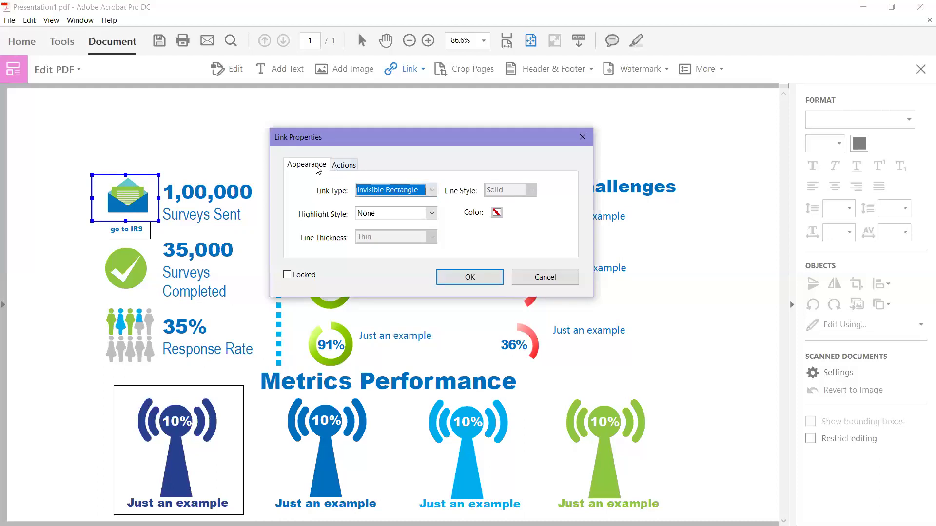
click(344, 165)
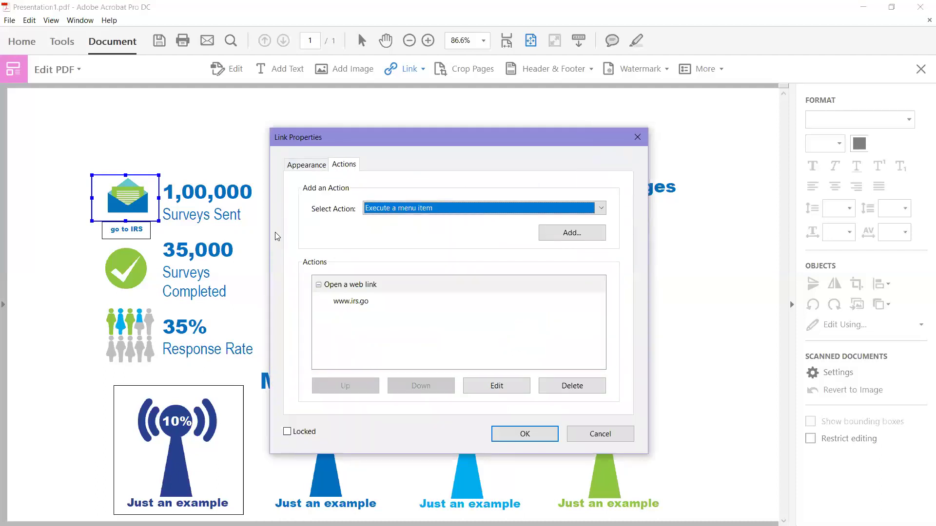
click(495, 394)
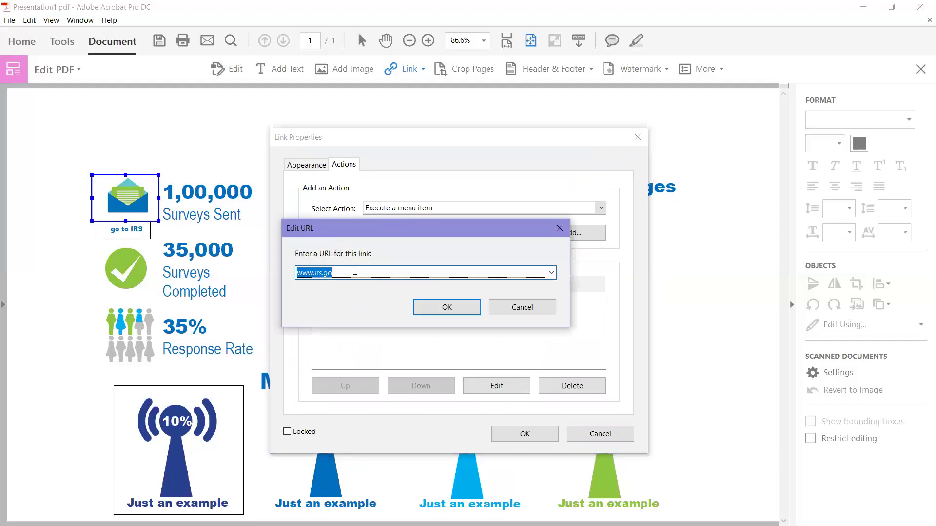
click(355, 270)
text(v)
click(439, 306)
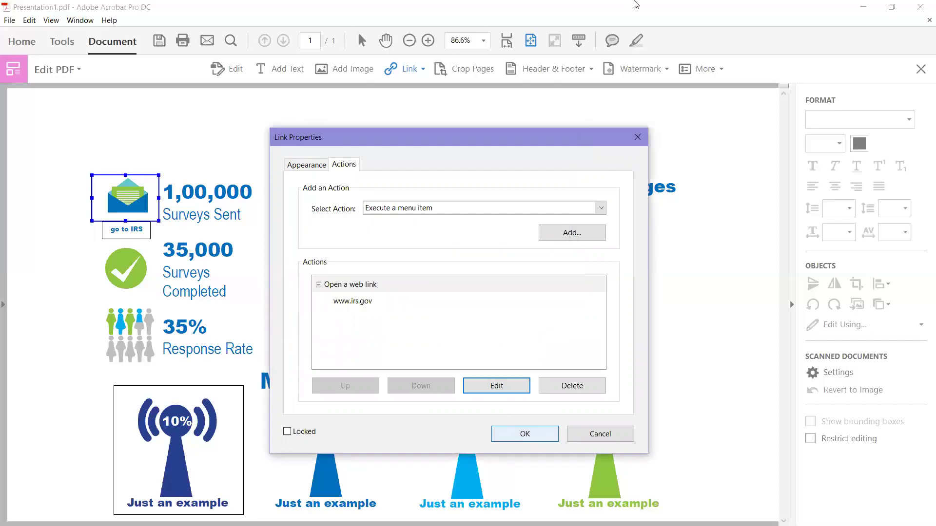
Close Link Properties to apply the envelope link fix, then exit PDF editing
key(Return)
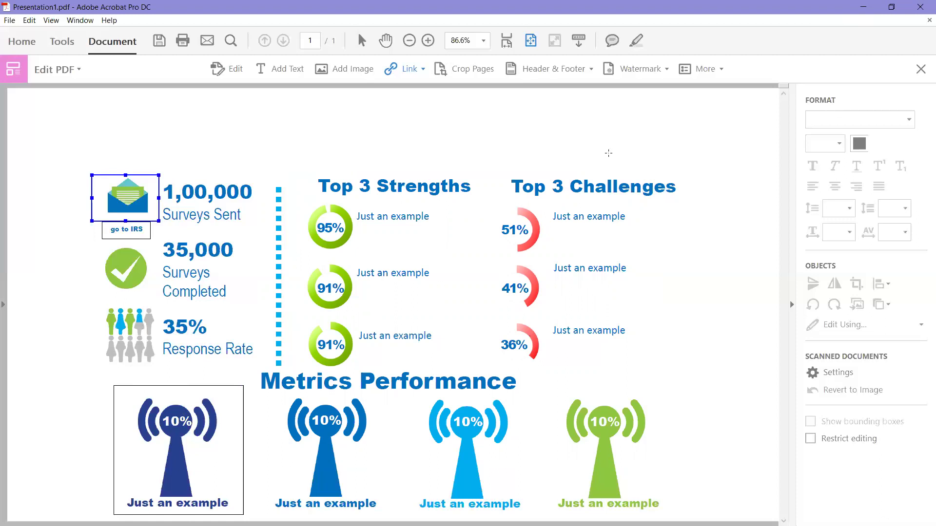
click(920, 67)
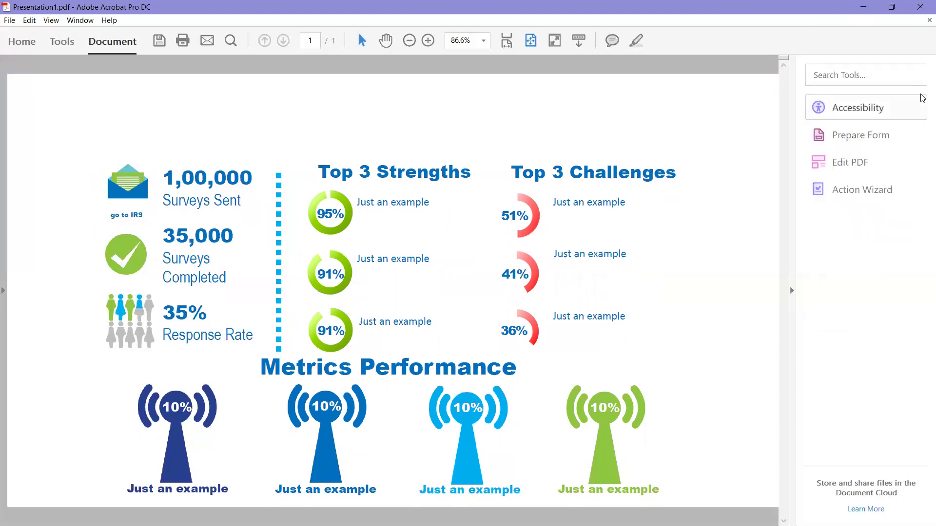